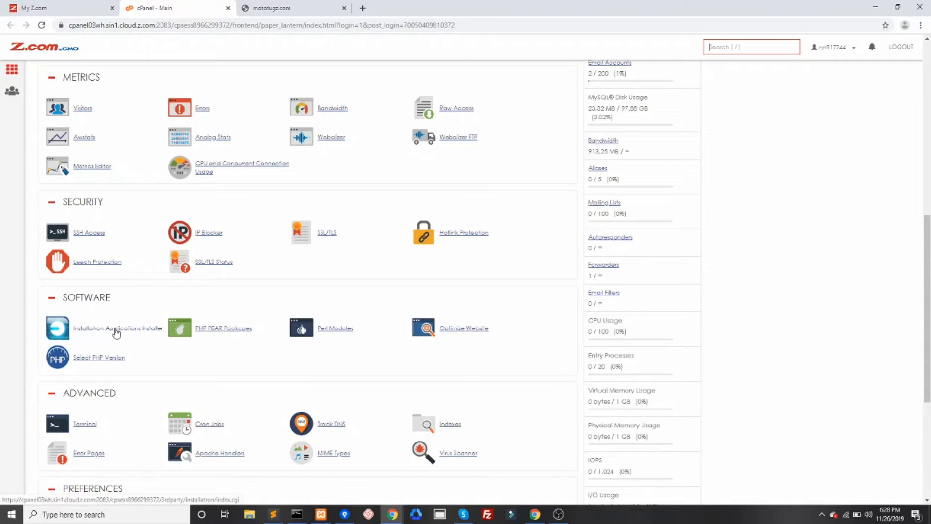
- Open the Installatron Applications Installer by searching the cPanel functions for "ins"
scroll(266, 129, "up", 15)
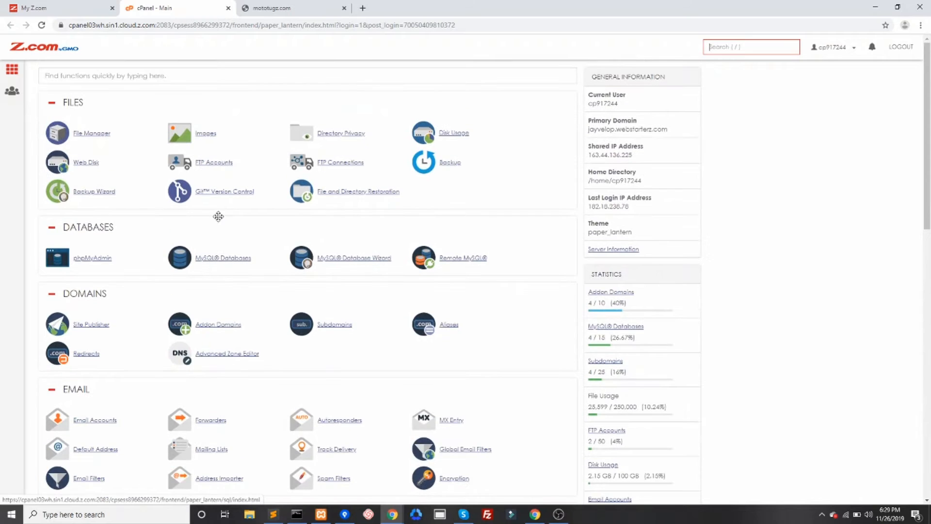
scroll(218, 216, "down", 7)
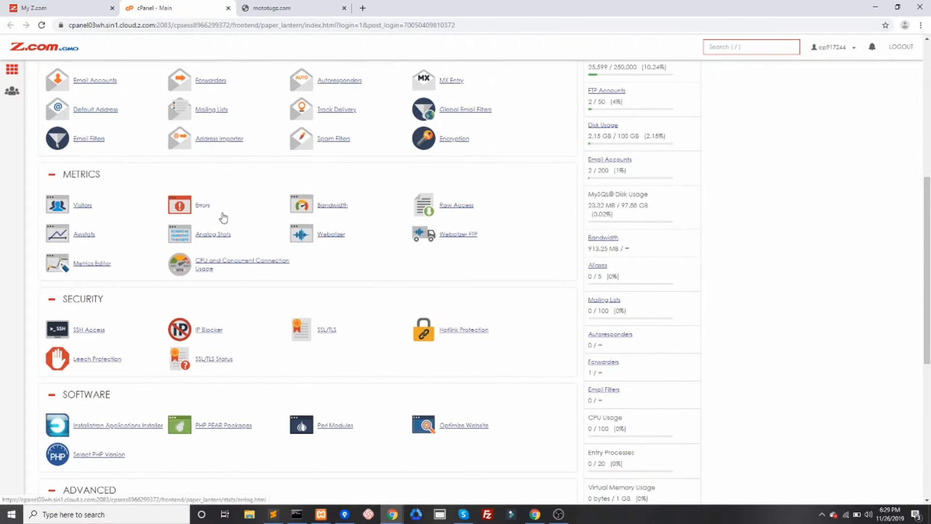
scroll(222, 216, "up", 6)
scroll(216, 211, "up", 1)
left_click(106, 78)
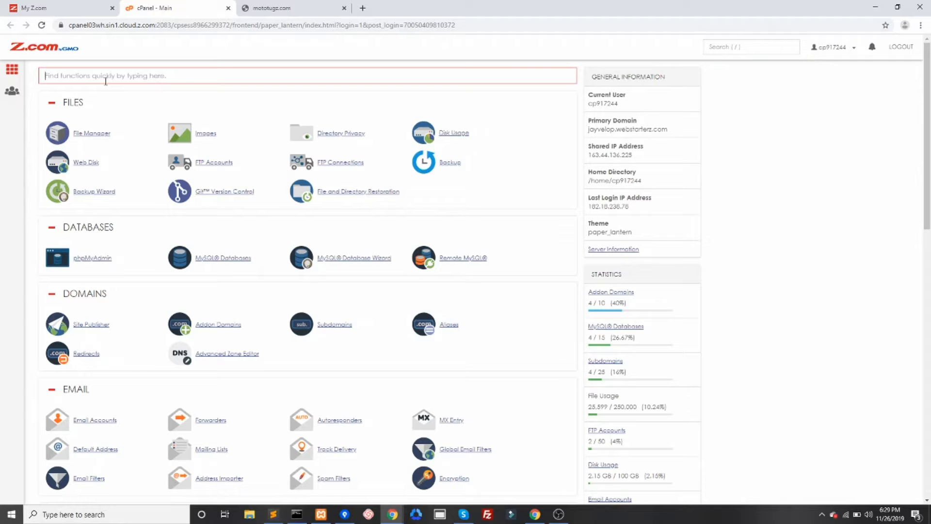
type("ins")
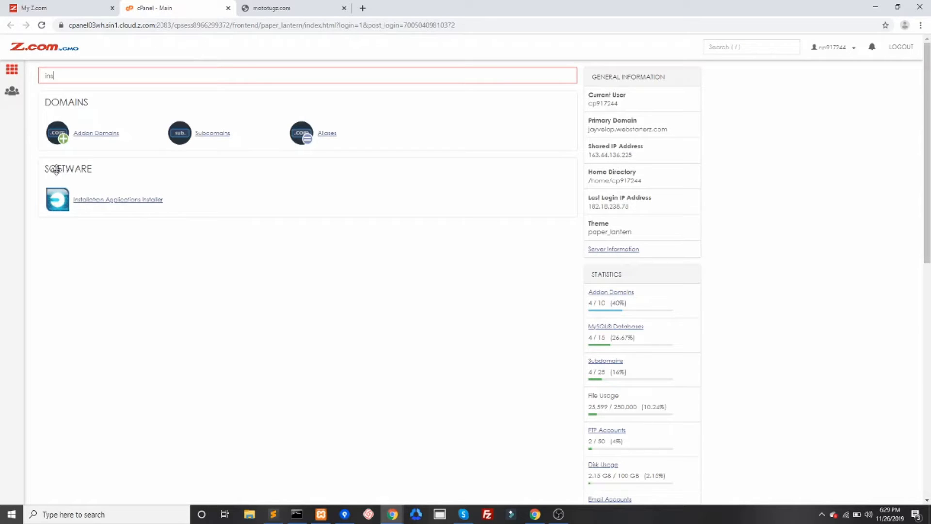
left_click(79, 204)
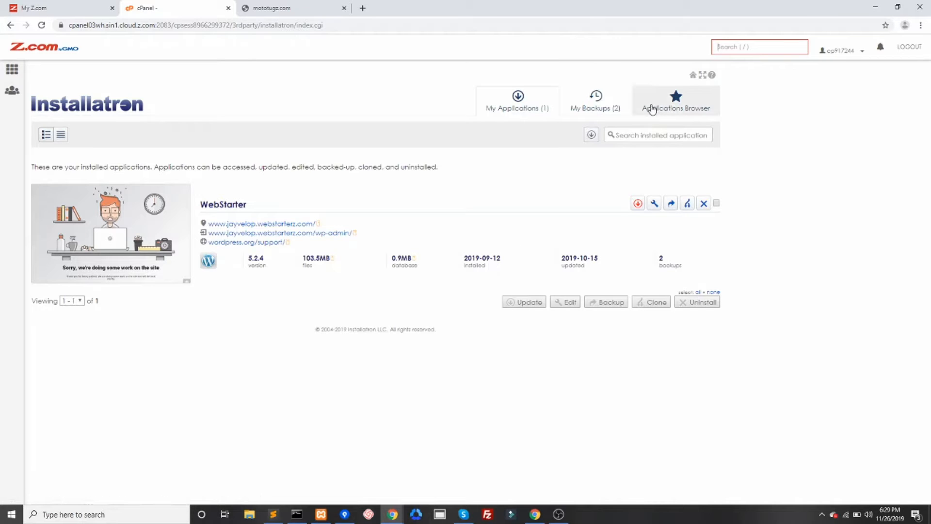
- Open WordPress in the Installatron applications browser and start a new installation of it
left_click(653, 109)
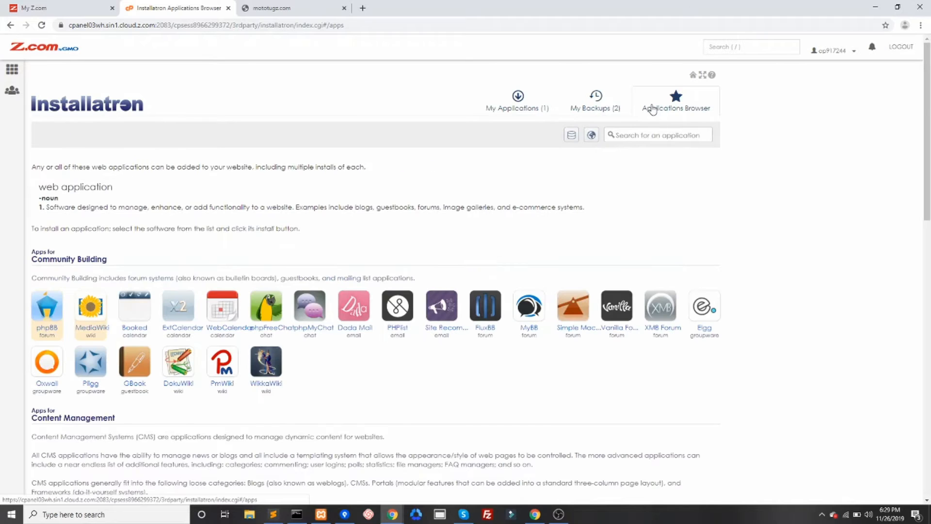
scroll(416, 400, "down", 5)
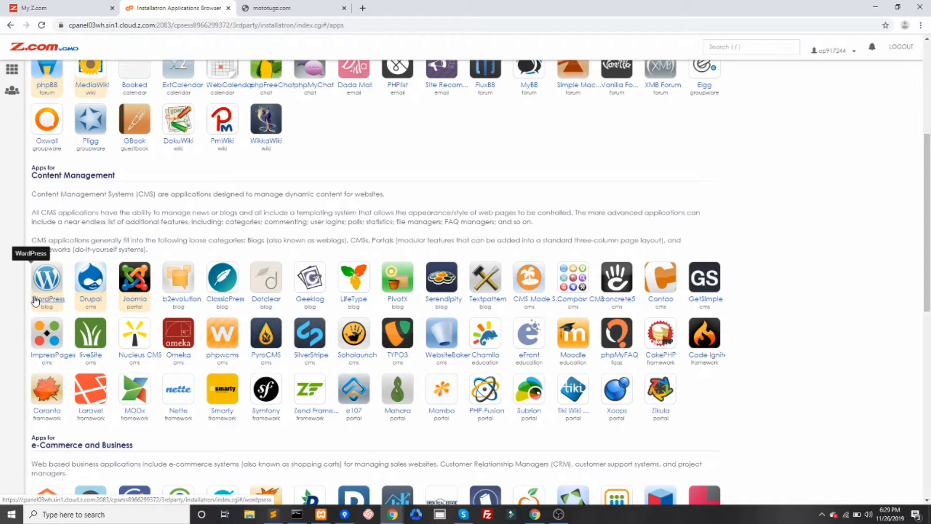
left_click(35, 301)
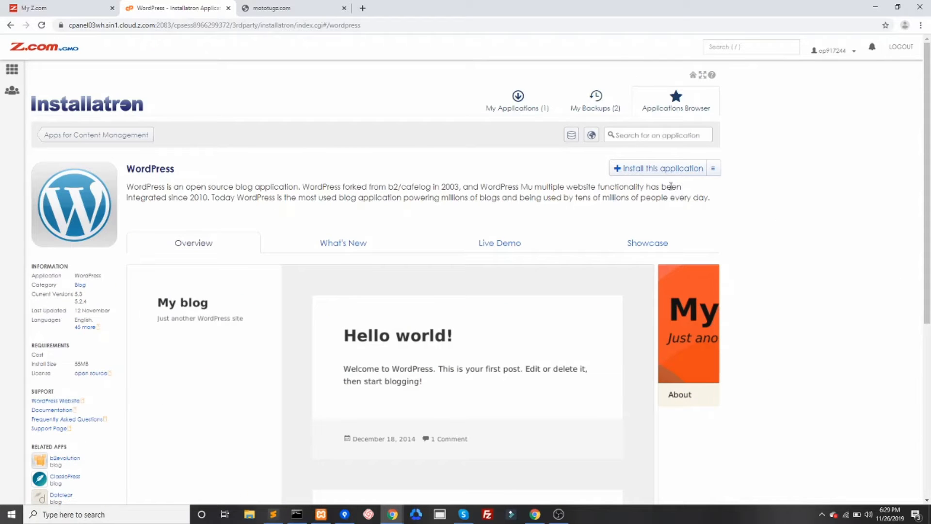
left_click(636, 171)
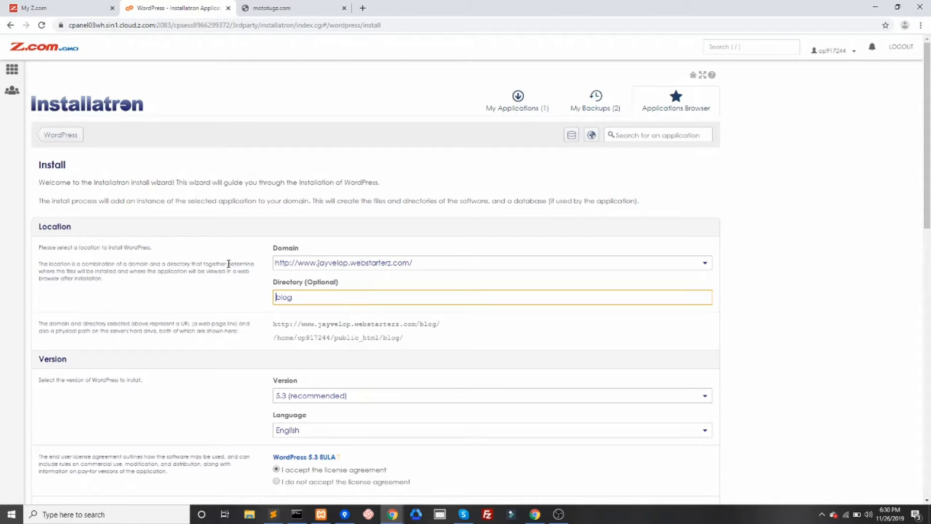
left_click_drag(49, 227, 111, 228)
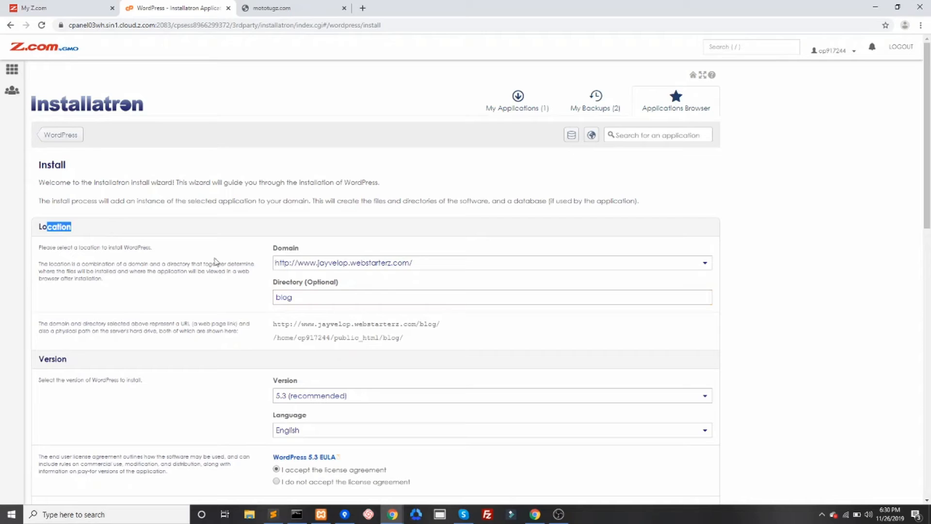
left_click(332, 264)
scroll(436, 369, "down", 3)
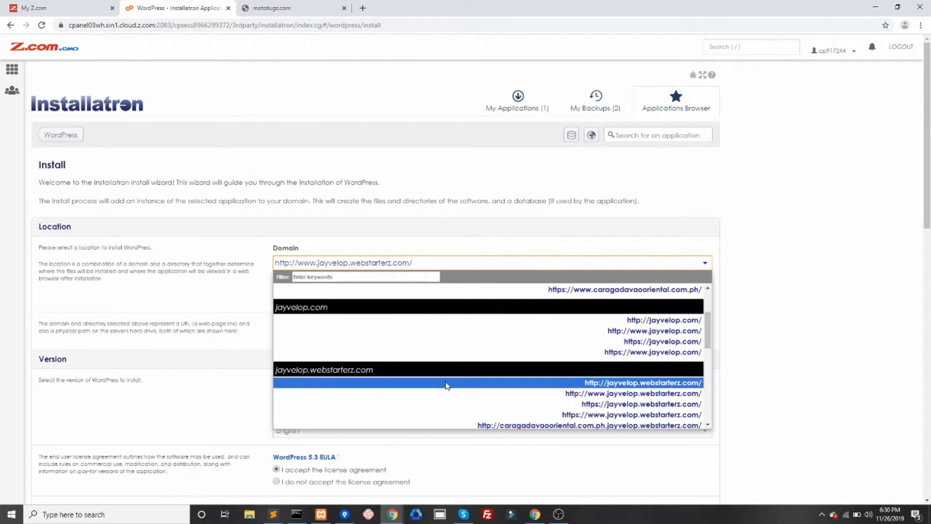
scroll(470, 379, "down", 3)
scroll(471, 380, "down", 3)
scroll(554, 390, "up", 3)
scroll(555, 391, "down", 3)
scroll(555, 391, "up", 1)
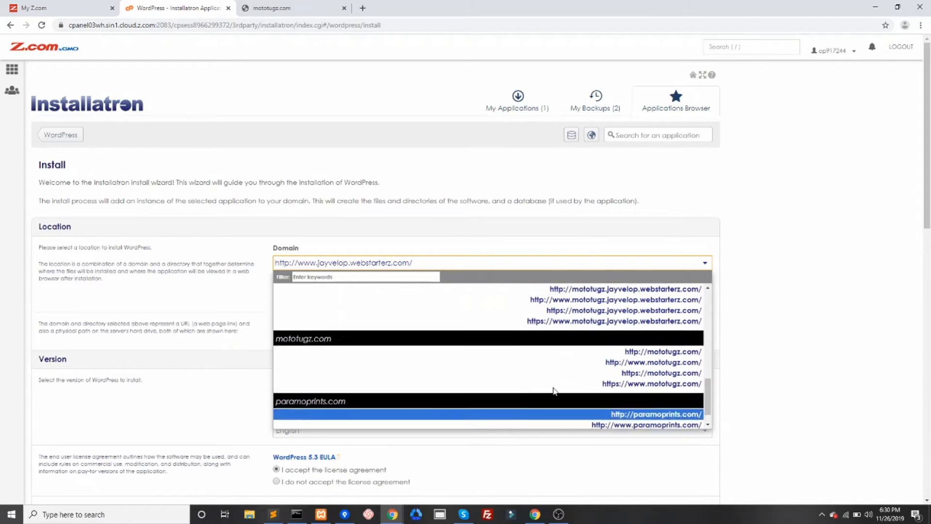
scroll(555, 391, "up", 1)
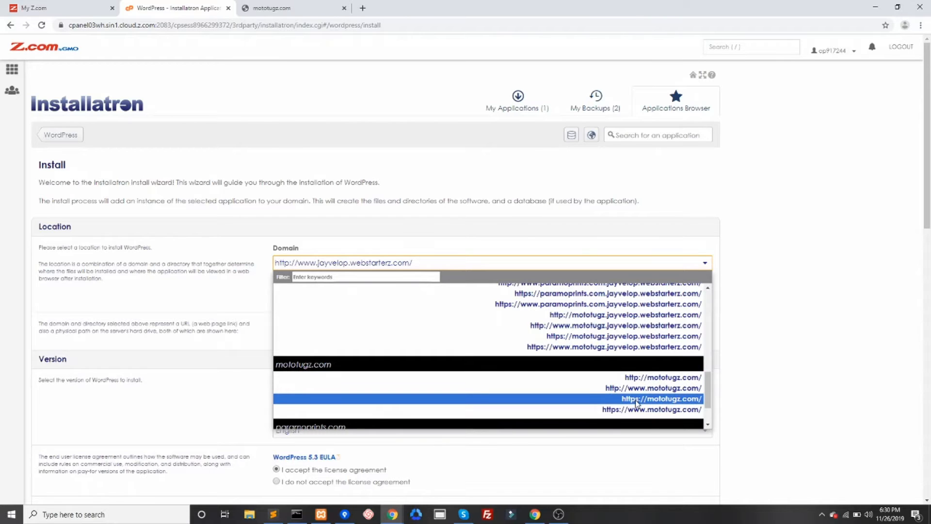
left_click(638, 377)
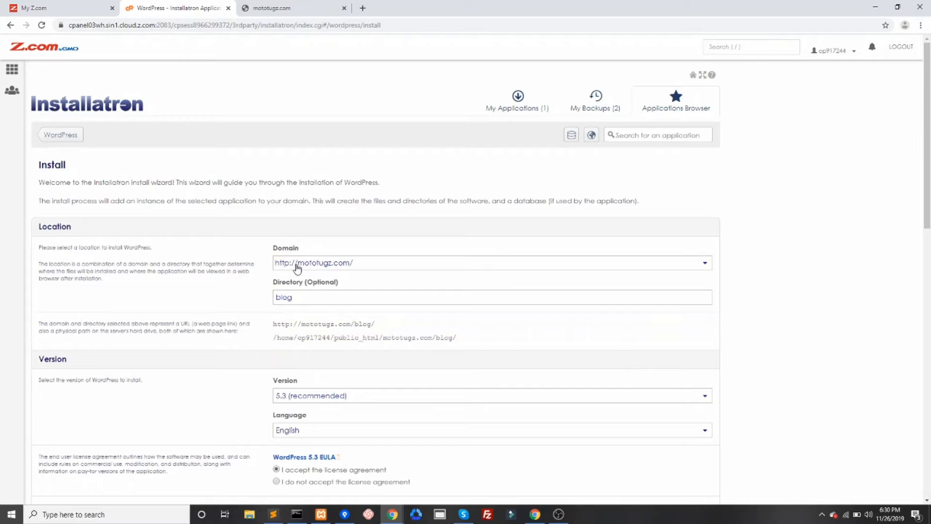
- Clear the optional directory so WordPress installs at the domain root
left_click_drag(303, 298, 238, 300)
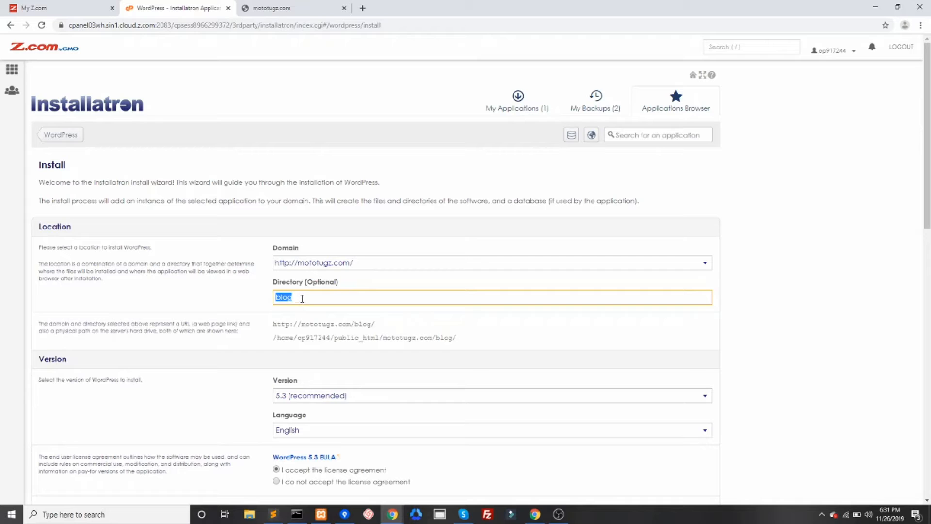
key("BackSpace")
type("blog")
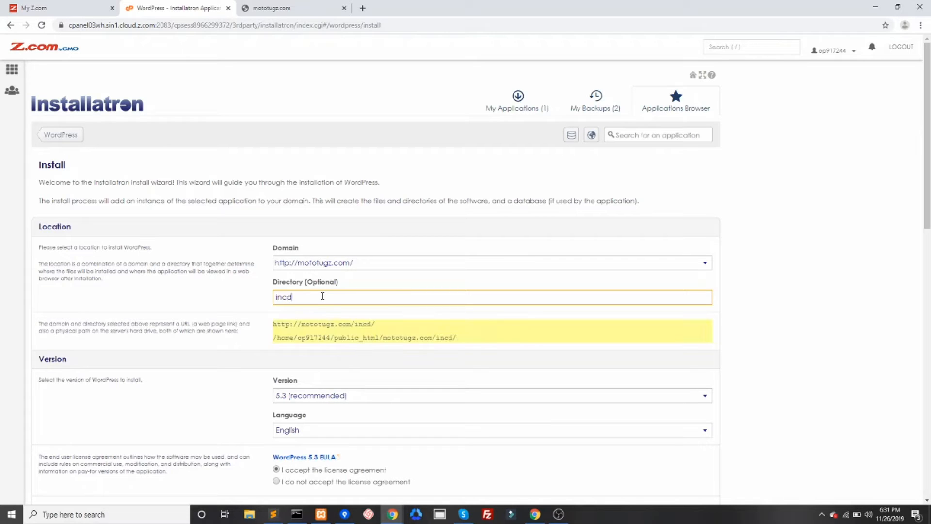
key("BackSpace")
key("BackSpace")
key("BackSpace")
key("BackSpace")
type("somefoldername")
key("BackSpace")
key("BackSpace")
key("BackSpace")
key("BackSpace")
key("BackSpace")
key("BackSpace")
key("BackSpace")
key("BackSpace")
key("BackSpace")
key("BackSpace")
key("BackSpace")
key("BackSpace")
key("BackSpace")
key("BackSpace")
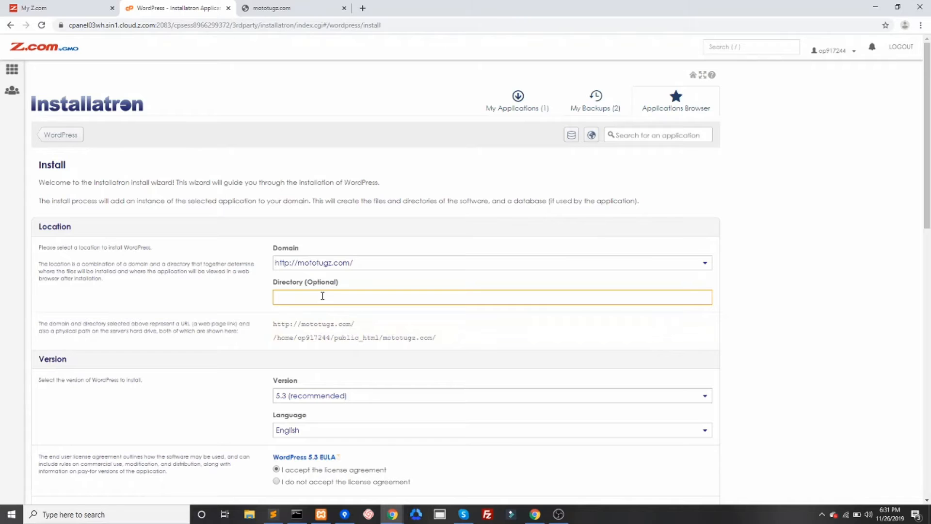
- Set the administrator username to thegeneral
scroll(313, 315, "down", 2)
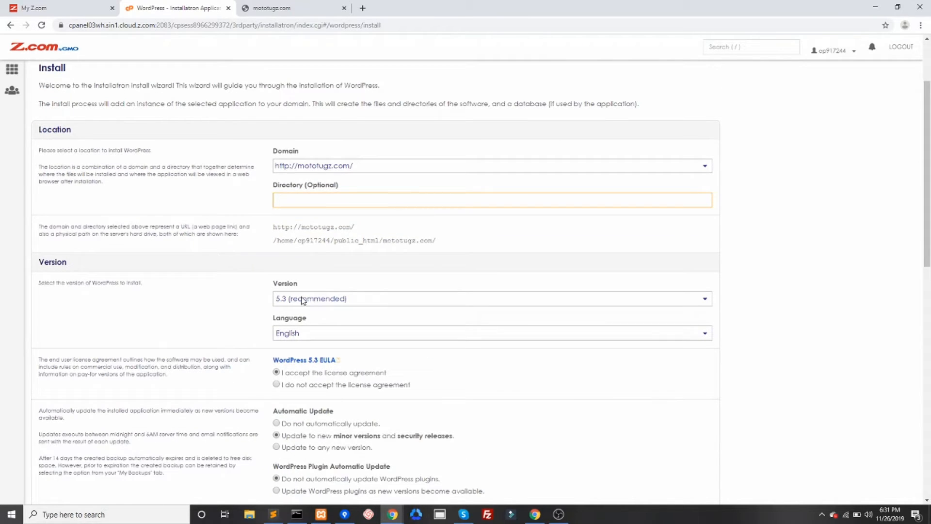
scroll(333, 339, "down", 1)
scroll(333, 339, "down", 2)
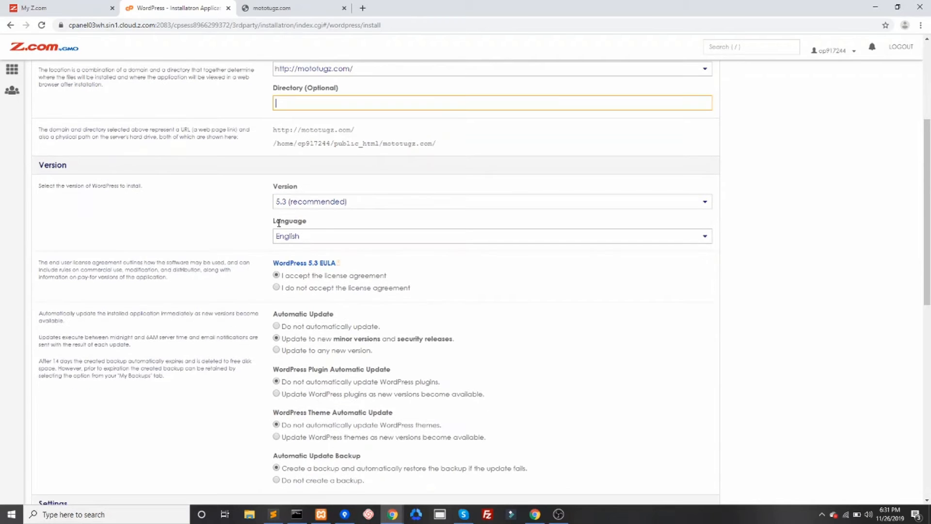
scroll(423, 264, "down", 3)
left_click(278, 129)
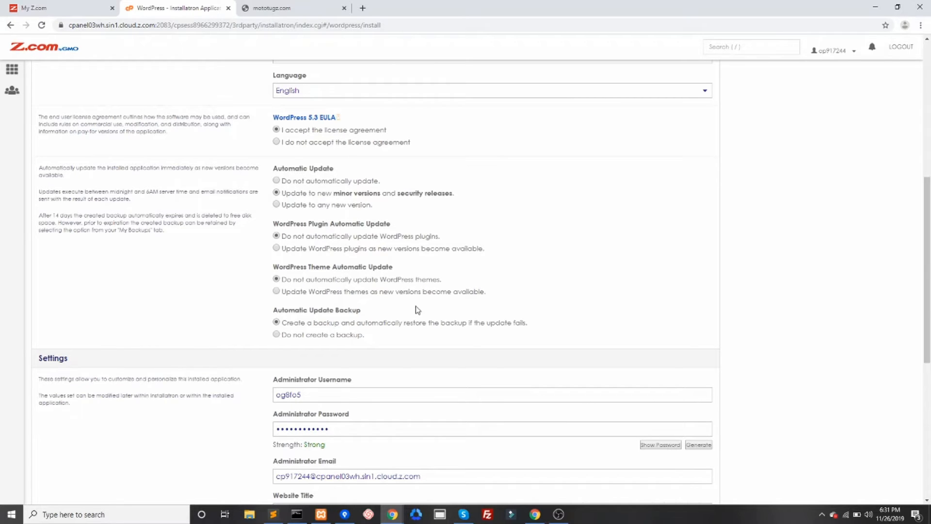
scroll(316, 274, "down", 1)
scroll(315, 275, "down", 2)
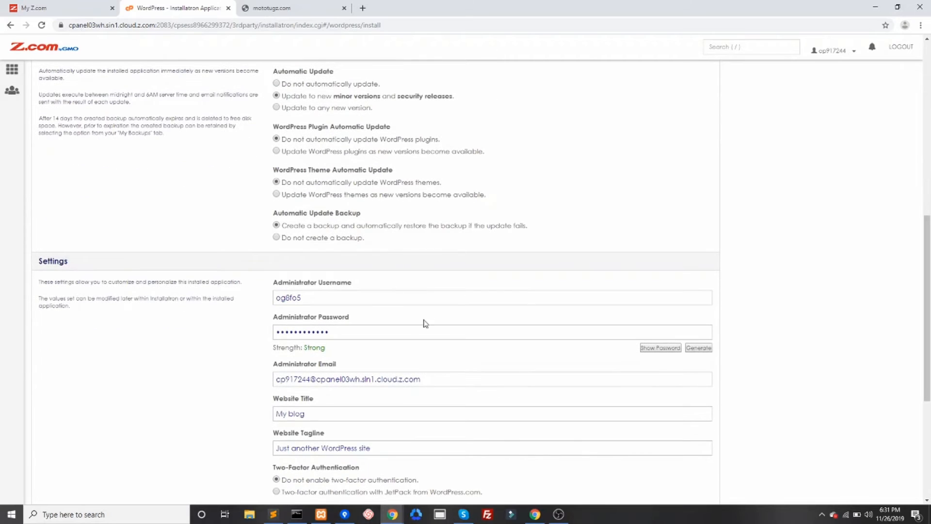
scroll(331, 298, "down", 2)
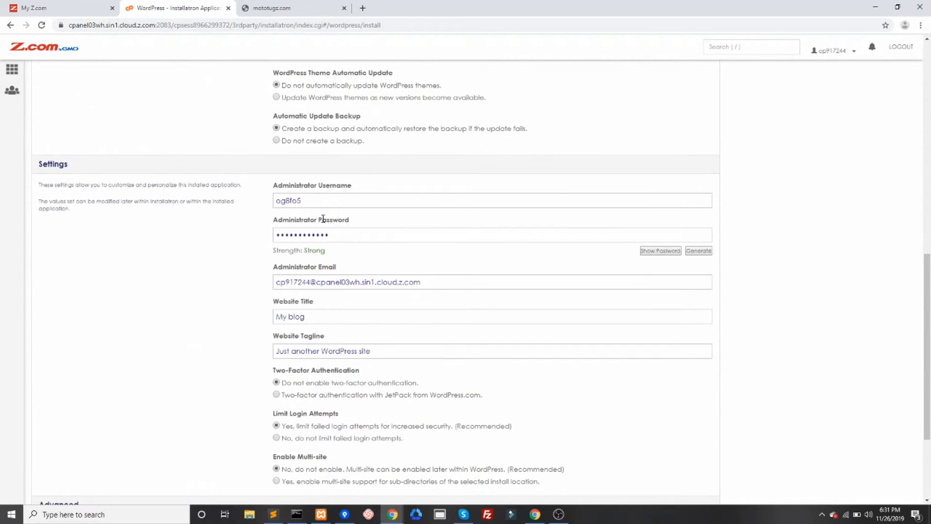
left_click_drag(322, 200, 235, 199)
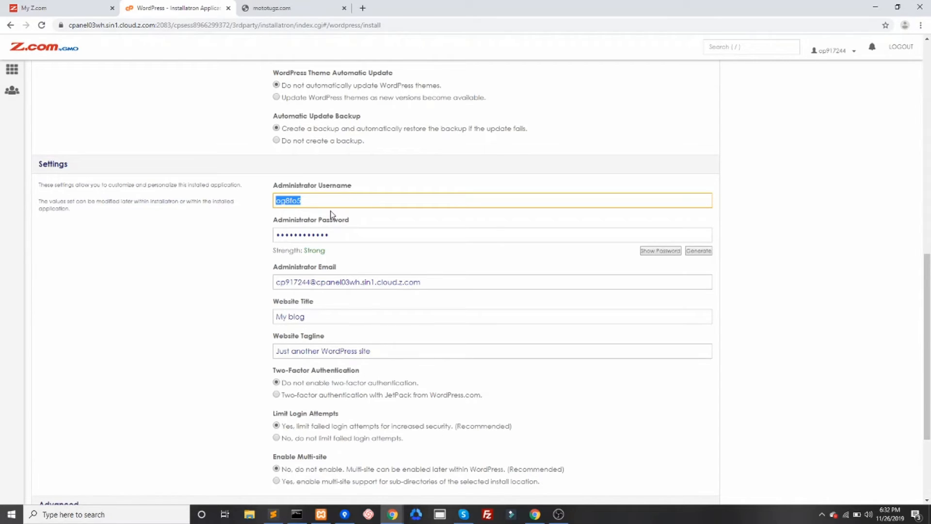
type("thegeneral")
- Enter a custom administrator password
double_click(342, 236)
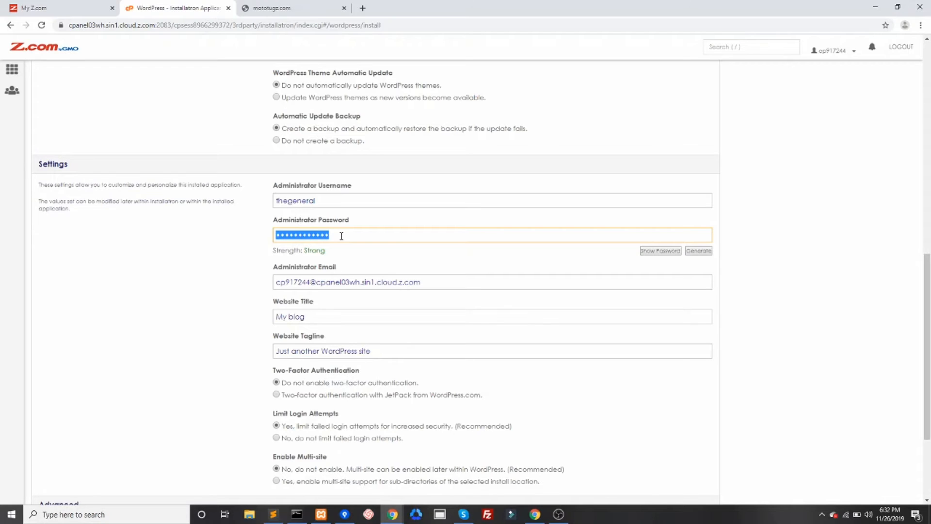
type("•••••••••")
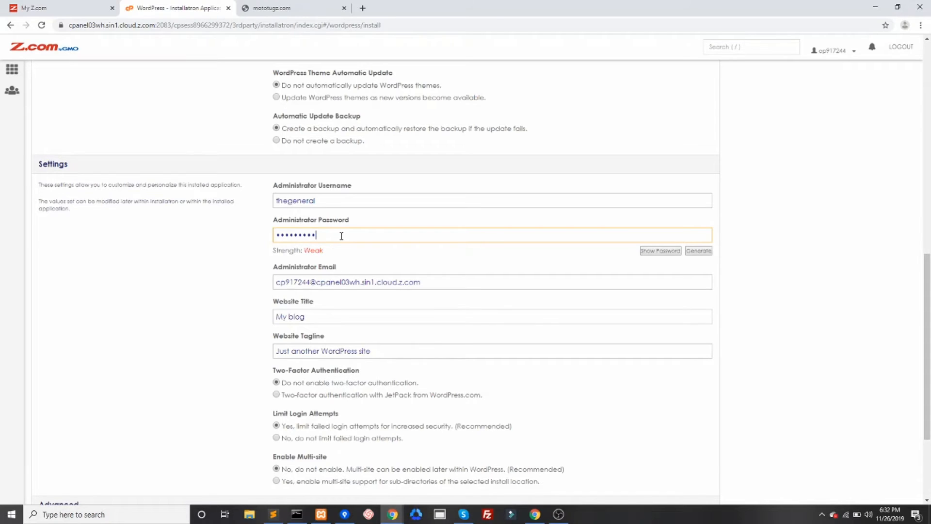
type("••••")
key("Tab")
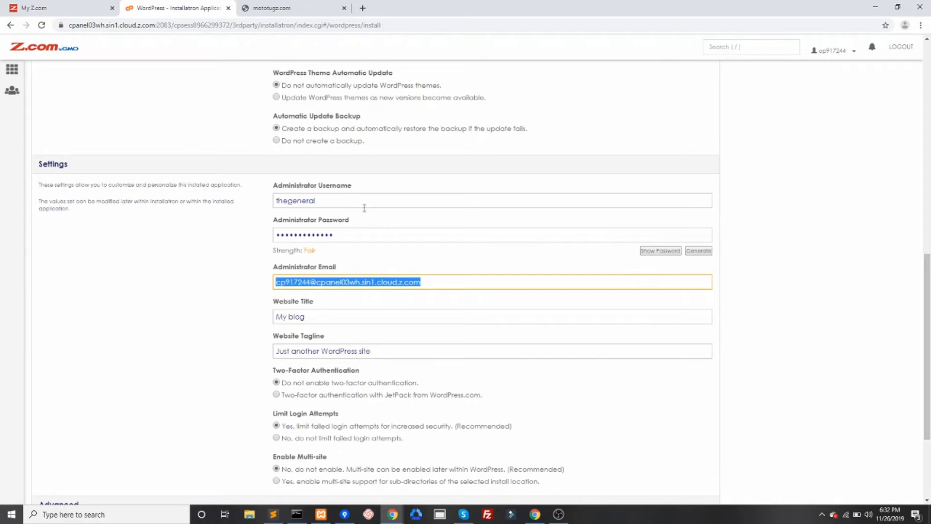
key("shift+Tab")
type("•••••••••")
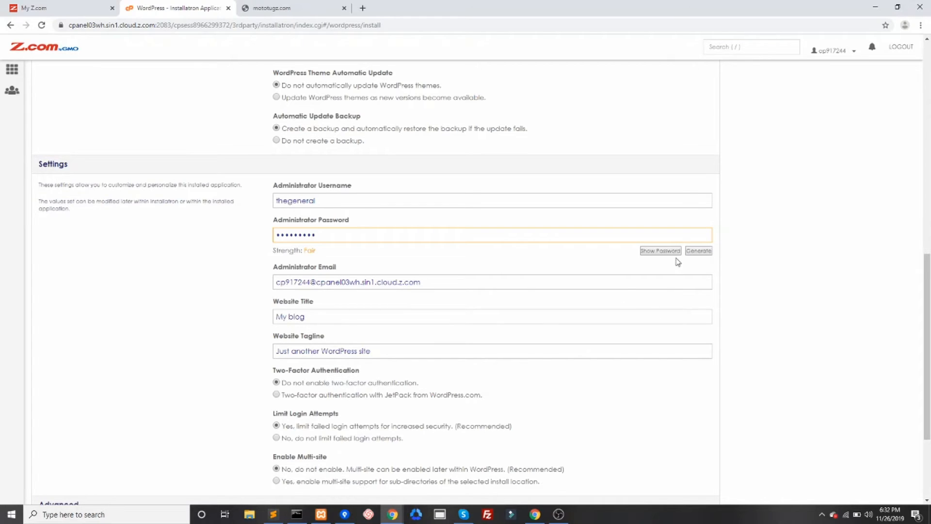
- Generate a new administrator password and reveal it
left_click(698, 252)
left_click(659, 252)
left_click_drag(331, 234, 199, 225)
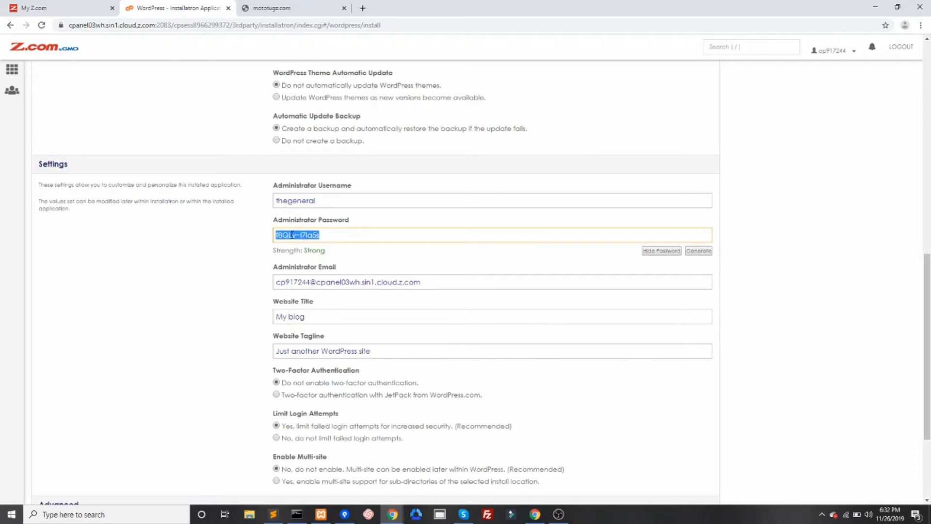
- Replace the administrator email with the site's info e-mail address
left_click(324, 284)
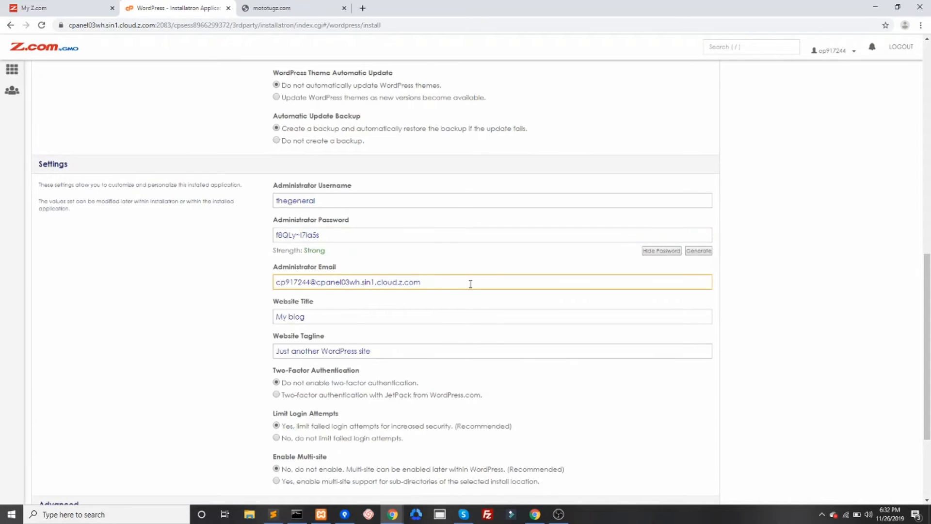
left_click_drag(469, 283, 118, 264)
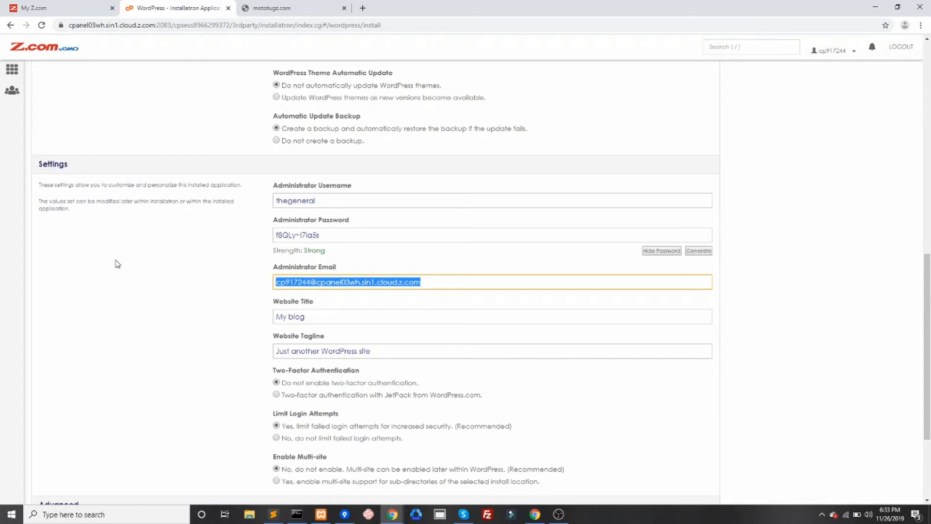
key("BackSpace")
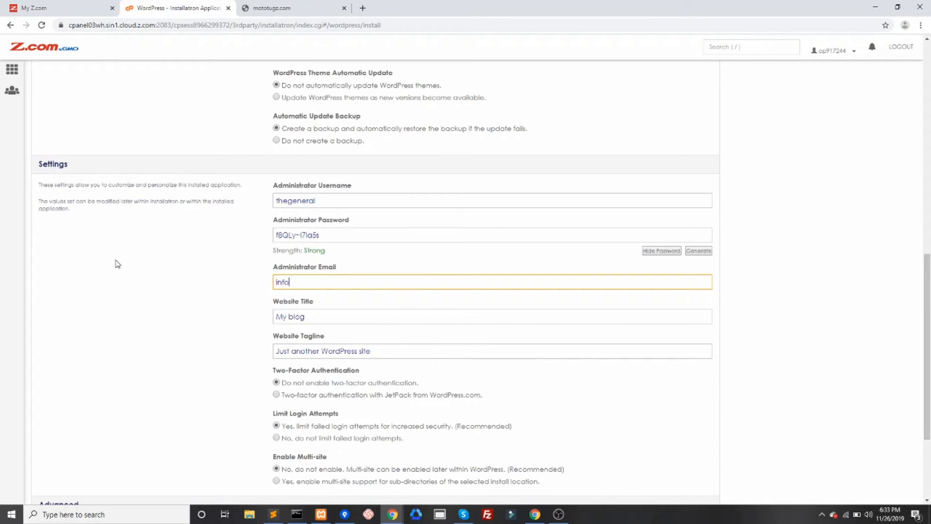
key("Tab")
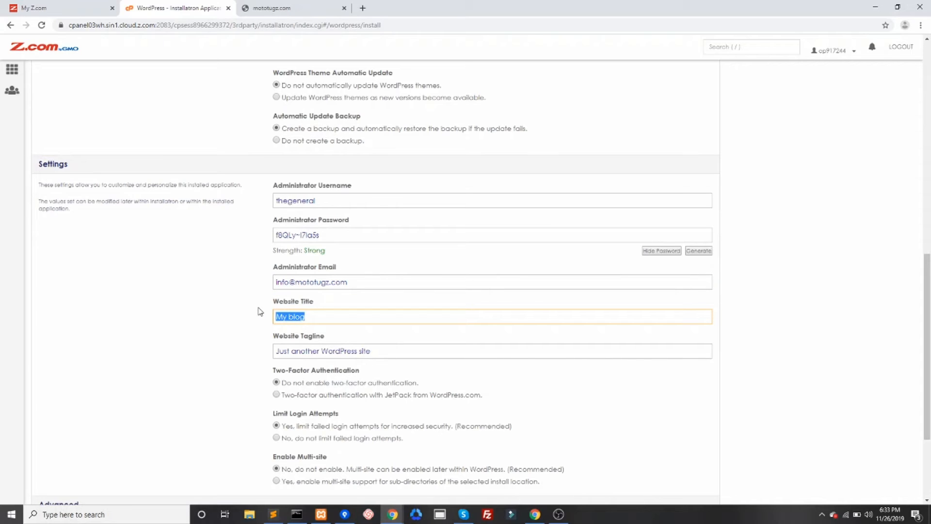
- Set the website title to Mototugz and change the tagline to "Just another Jayvelop site"
type("Mototugz")
left_click(309, 352)
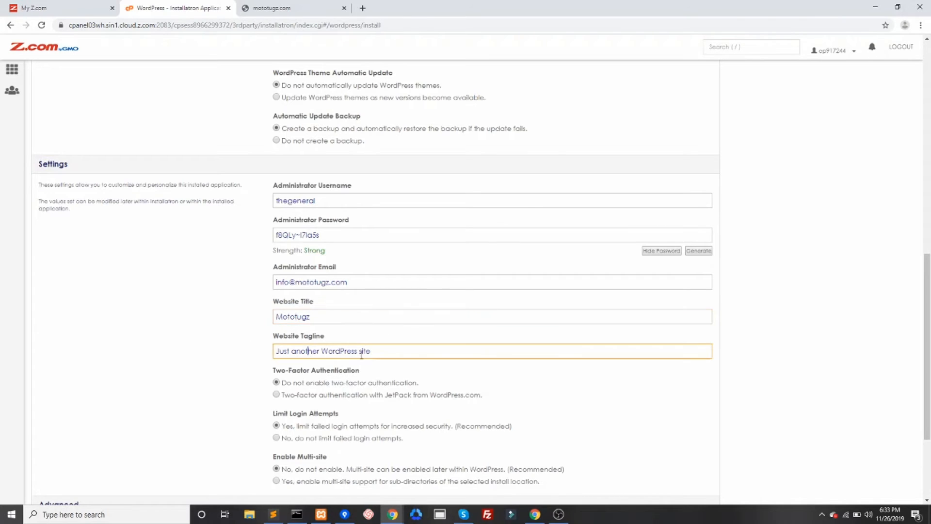
double_click(338, 351)
type("Jayvelop")
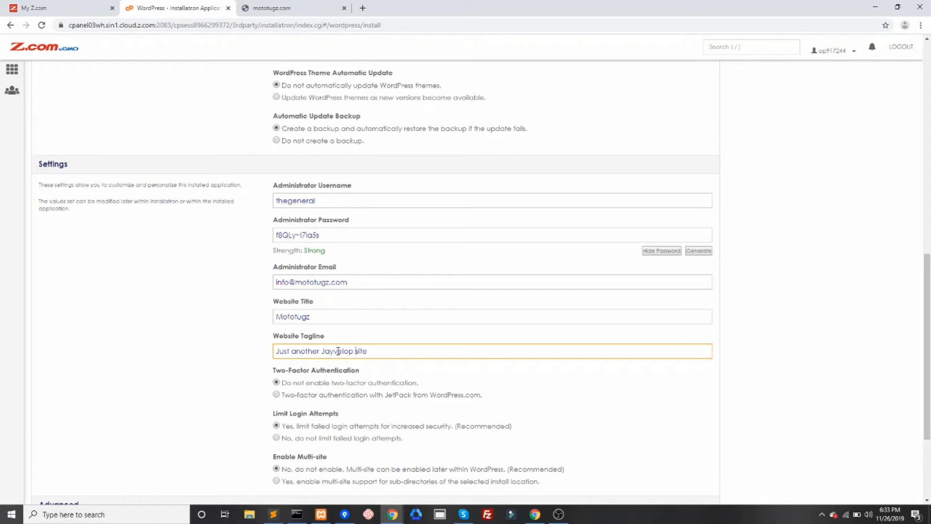
scroll(367, 340, "down", 3)
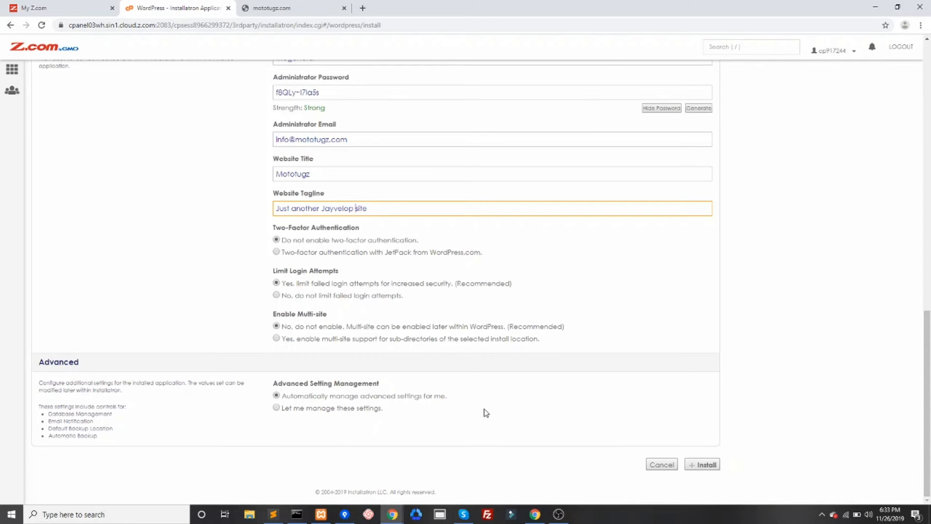
scroll(521, 413, "up", 15)
scroll(539, 417, "down", 12)
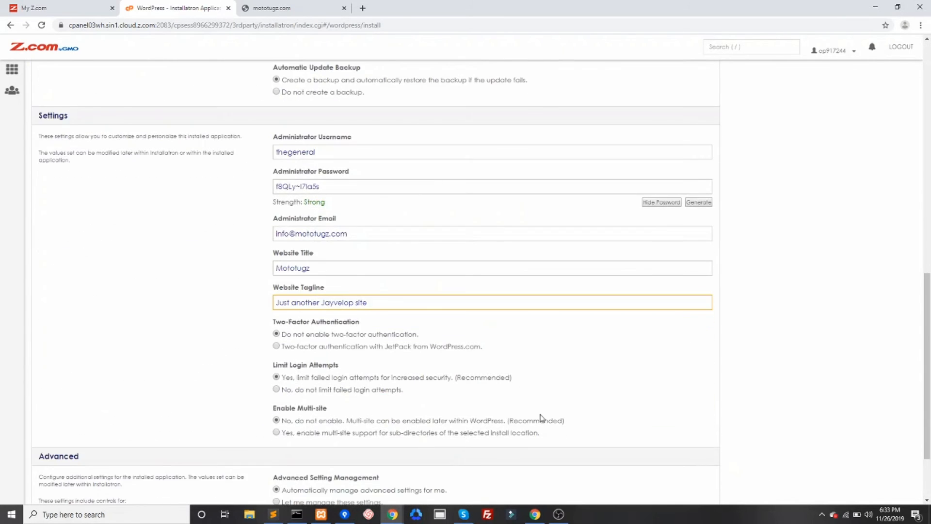
scroll(666, 405, "down", 1)
left_click(702, 464)
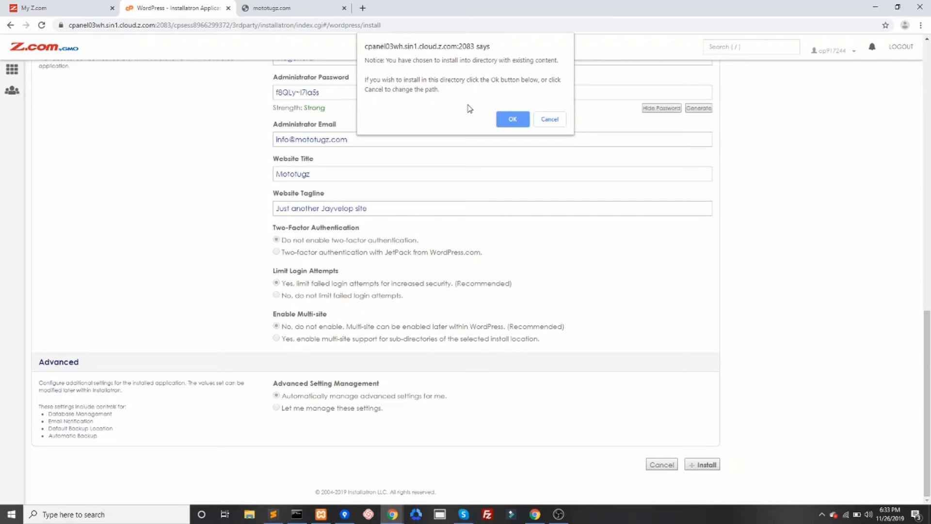
left_click(549, 119)
- Start the WordPress installation and confirm installing into the directory with existing content
scroll(529, 242, "down", 10)
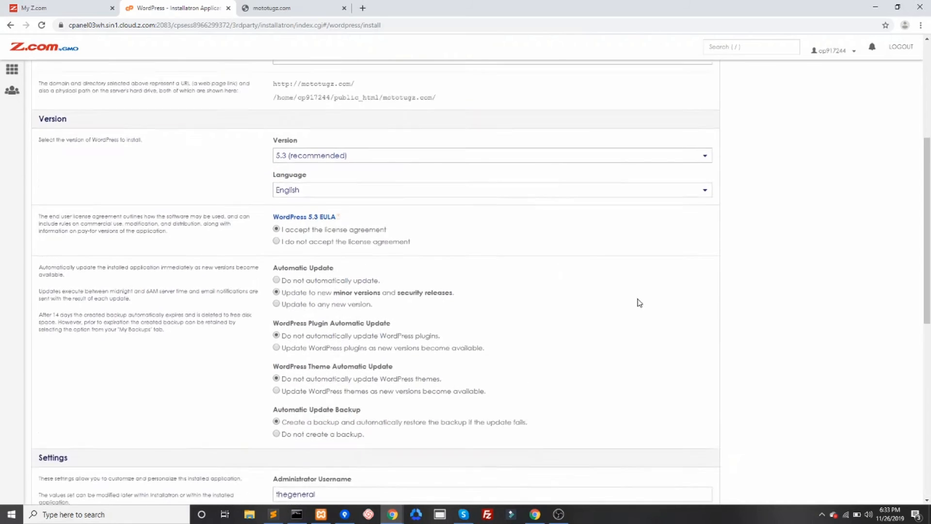
left_click(702, 467)
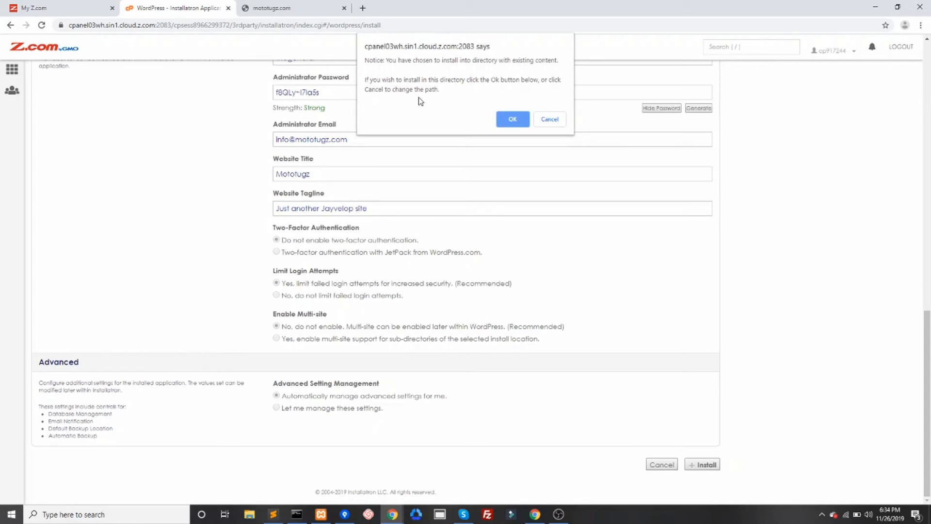
left_click(508, 124)
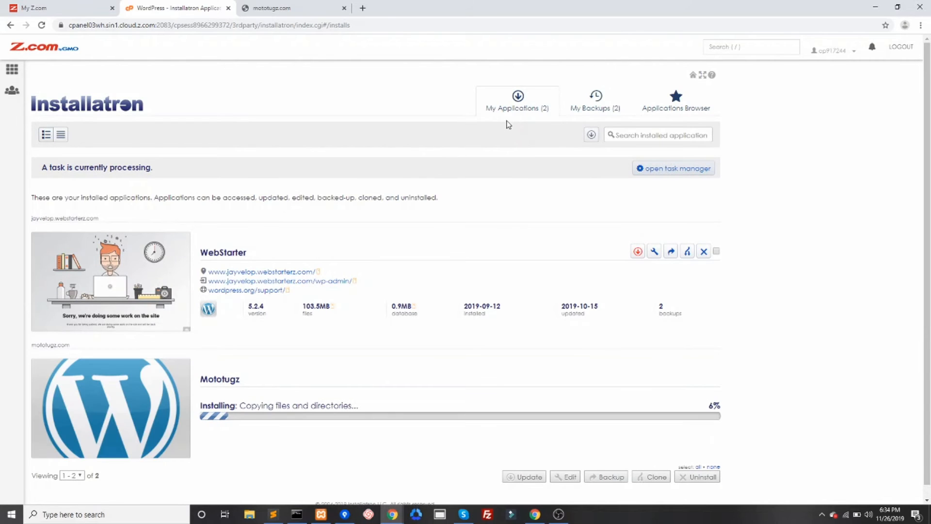
- Open the newly installed mototugz.com site from its installed application entry and reload the page
scroll(413, 181, "down", 1)
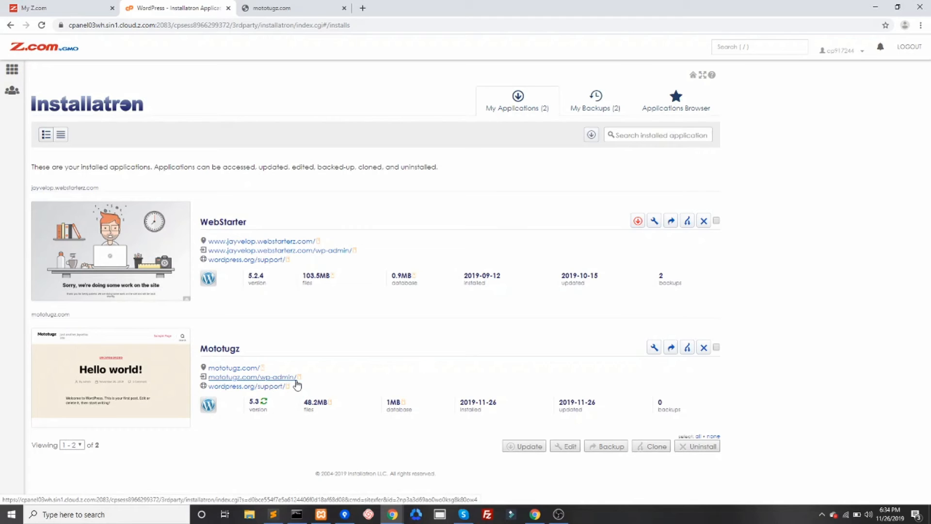
left_click(247, 370)
left_click(42, 26)
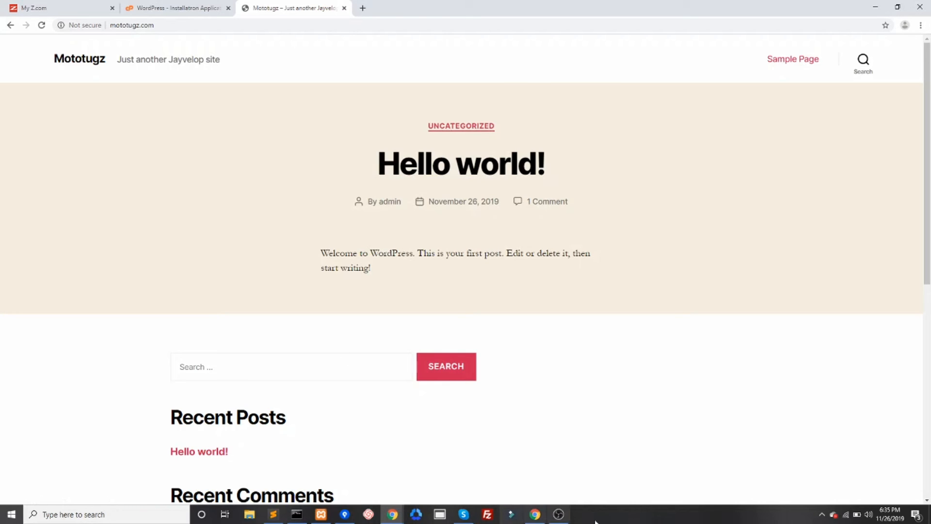
left_click(558, 514)
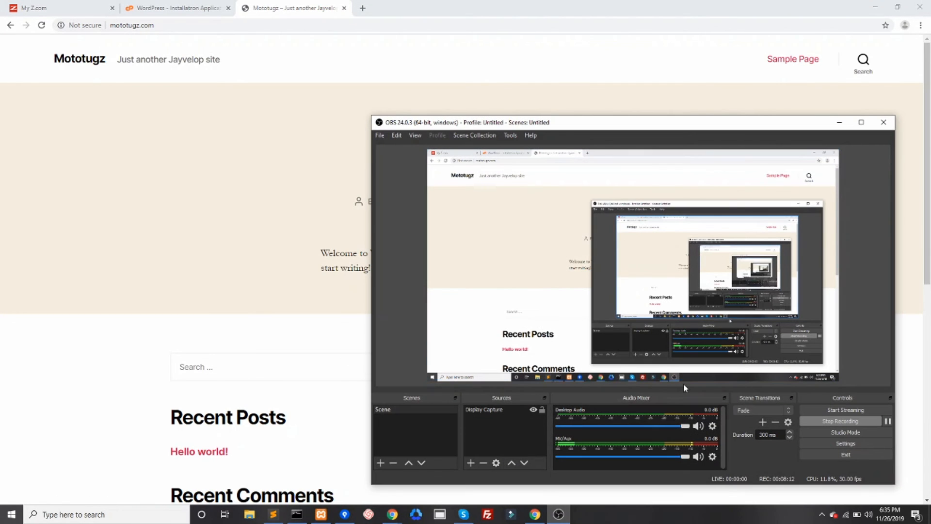
left_click(843, 421)
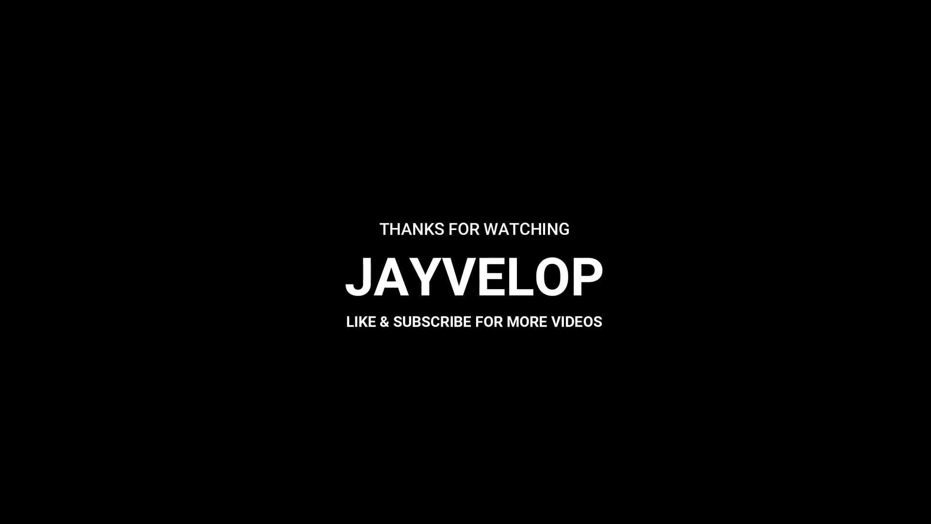